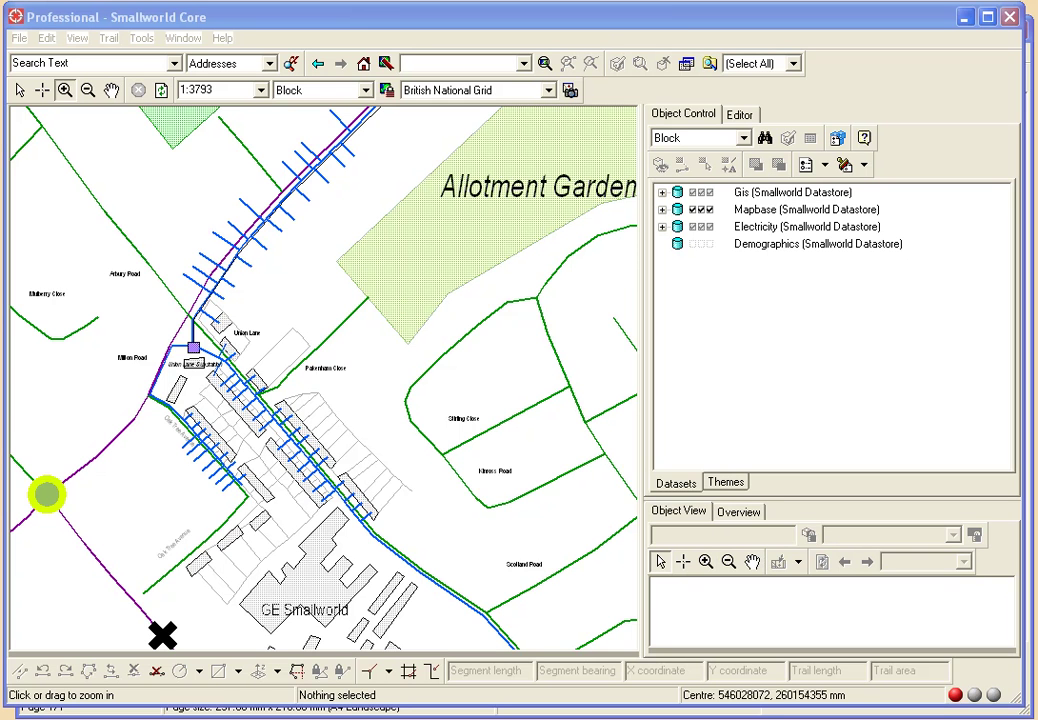
Pick Detail from the main toolbar's display style dropdown
{"action": "left_click", "coordinate": [282, 713]}
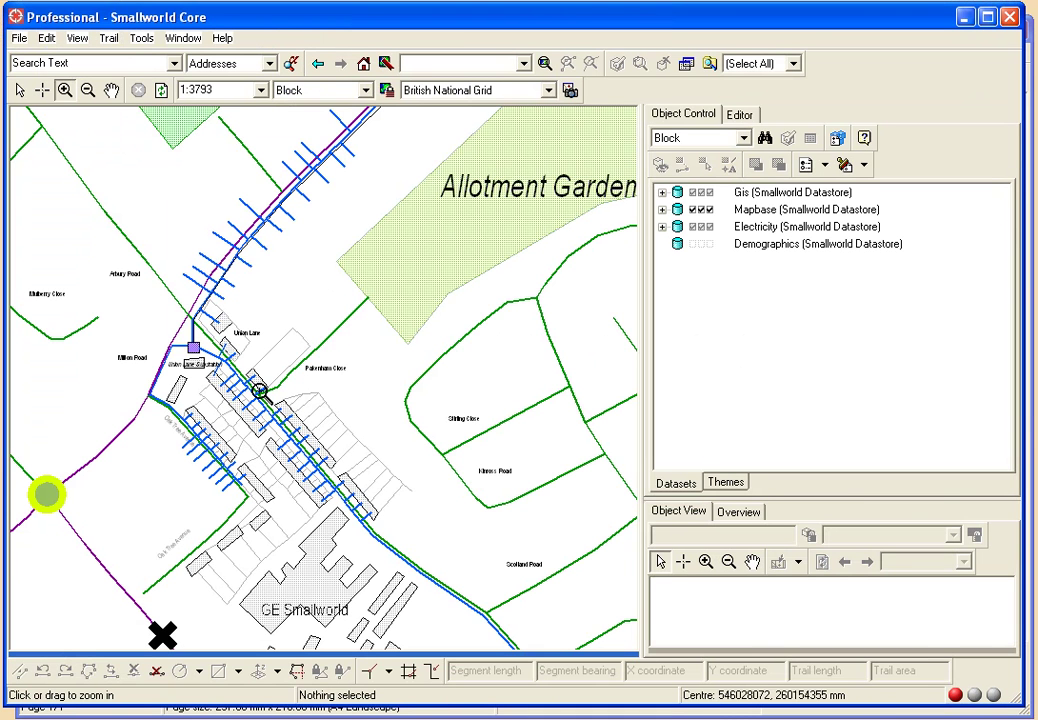
Zoom in and map the Allotment Gardens view into the layout viewport, then bring the page forward
{"action": "left_click", "coordinate": [364, 245]}
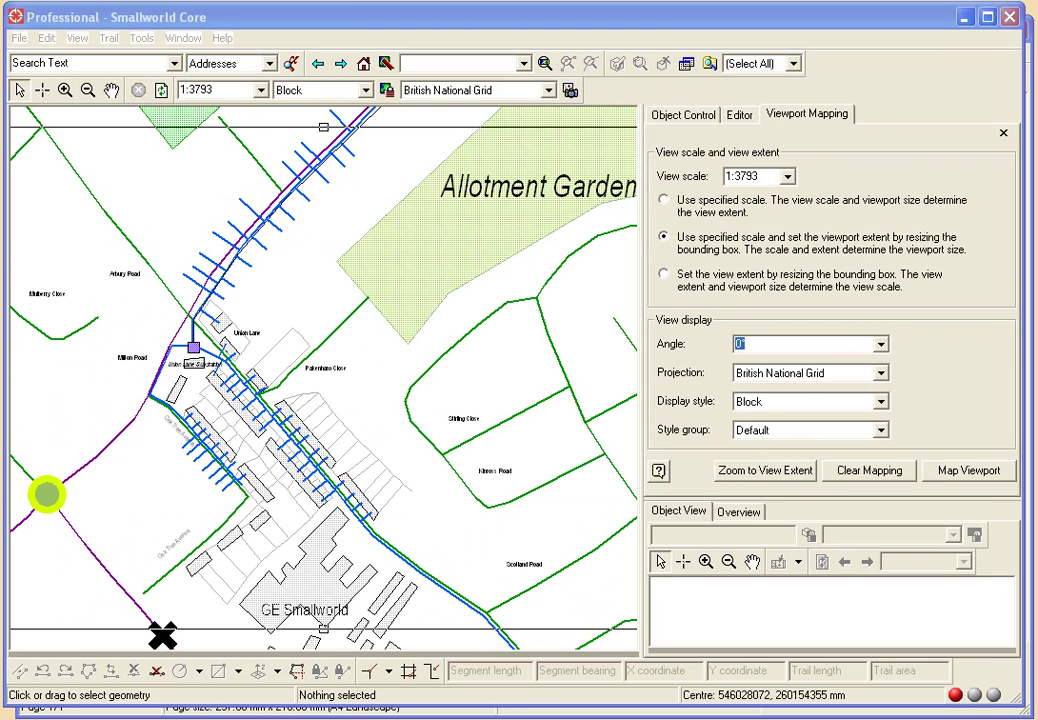
{"action": "left_click", "coordinate": [19, 90]}
{"action": "left_click", "coordinate": [948, 471]}
{"action": "left_click", "coordinate": [425, 714]}
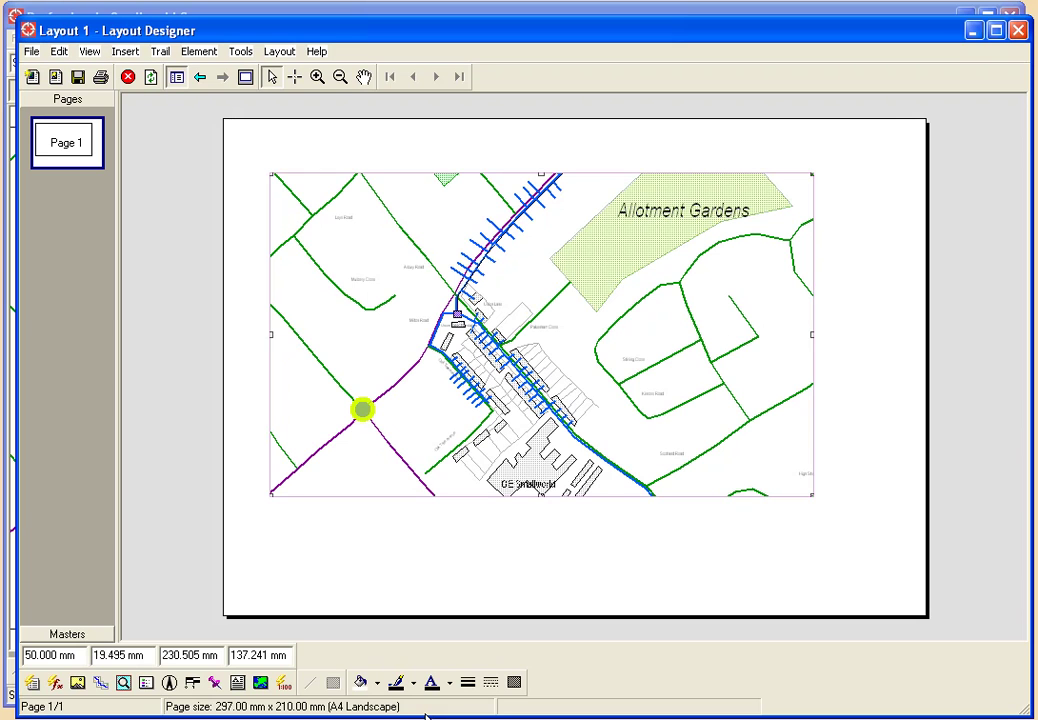
{"action": "right_click", "coordinate": [561, 363]}
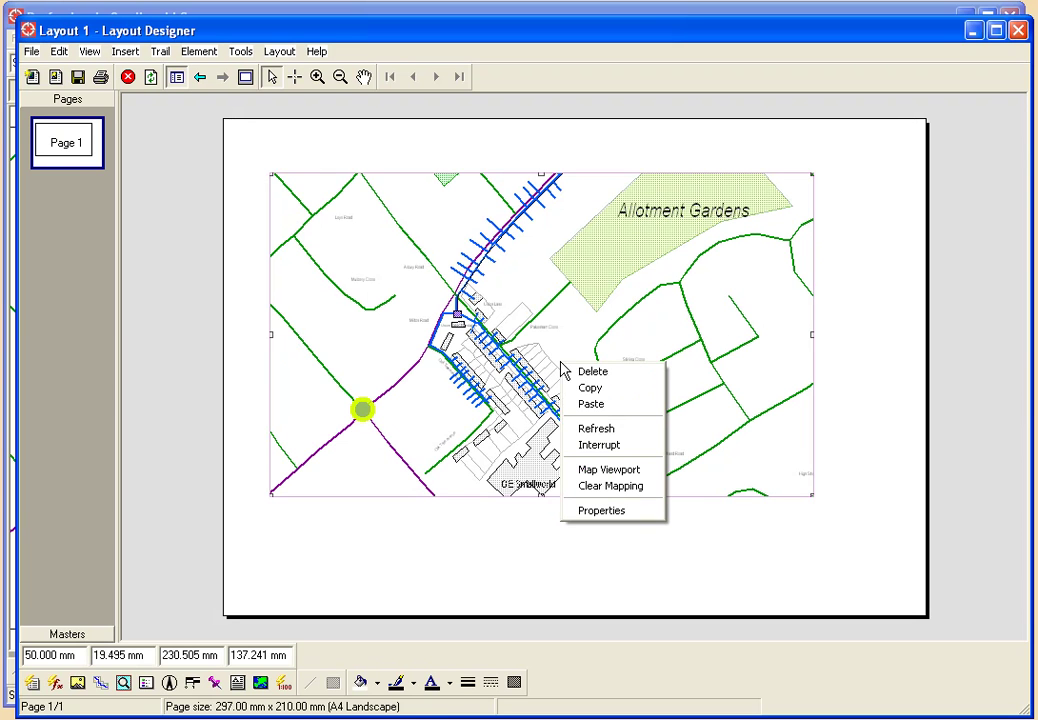
Set the main viewport's Display style property to Detail and apply it
{"action": "left_click", "coordinate": [626, 510]}
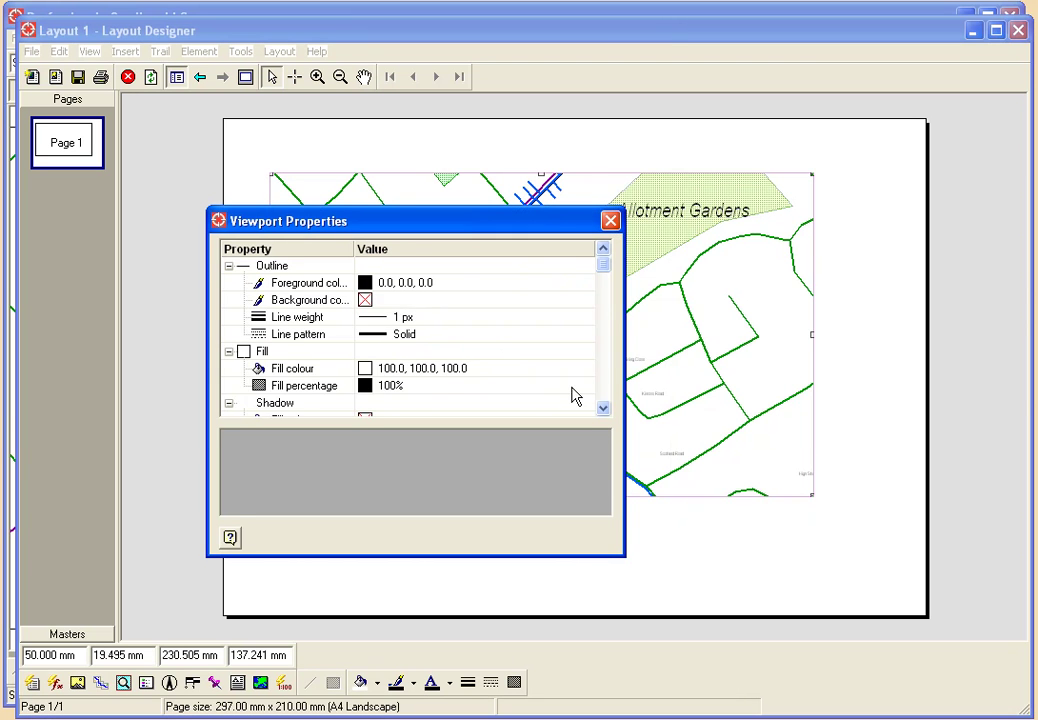
{"action": "scroll", "coordinate": [607, 400], "scroll_direction": "down", "scroll_amount": 4}
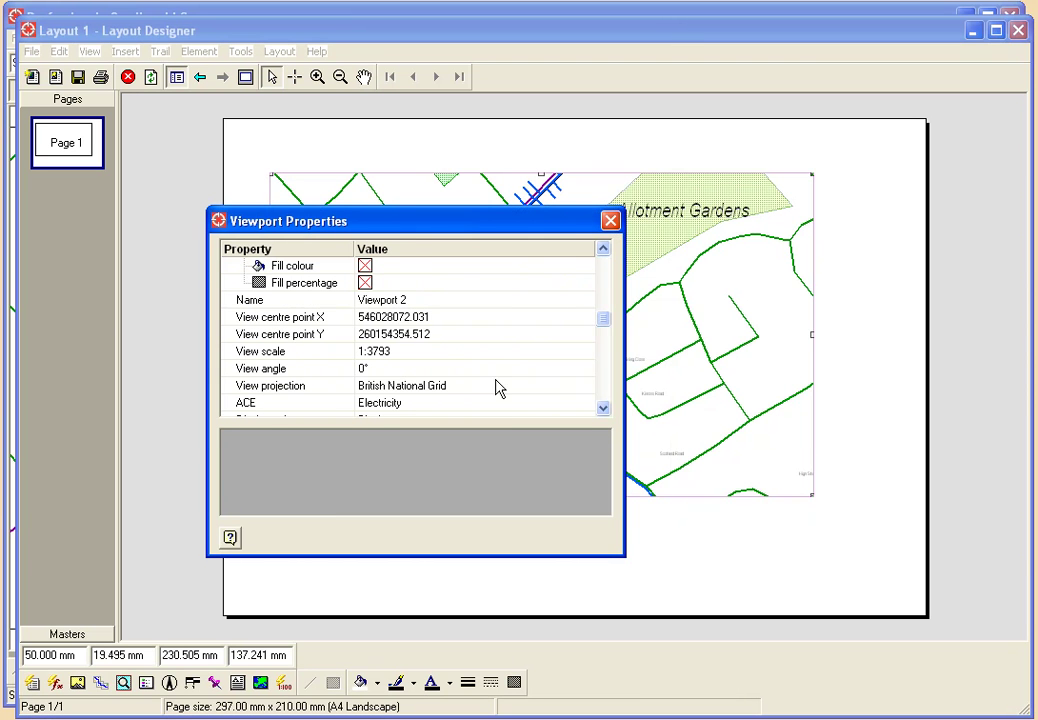
{"action": "scroll", "coordinate": [609, 417], "scroll_direction": "down", "scroll_amount": 3}
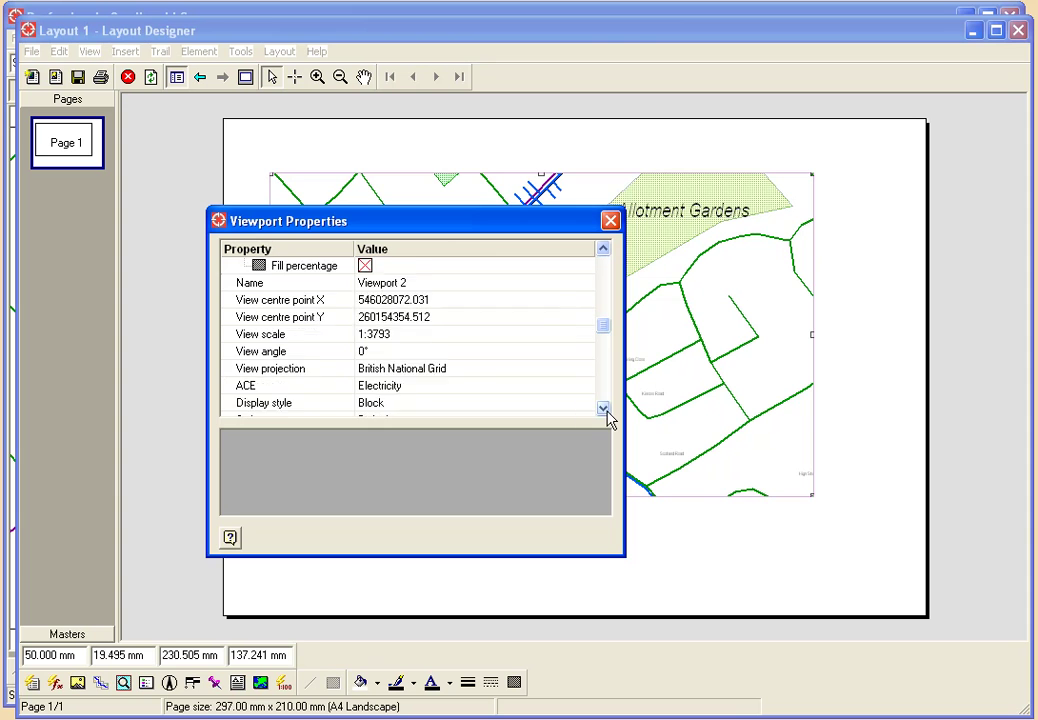
{"action": "left_click", "coordinate": [490, 368]}
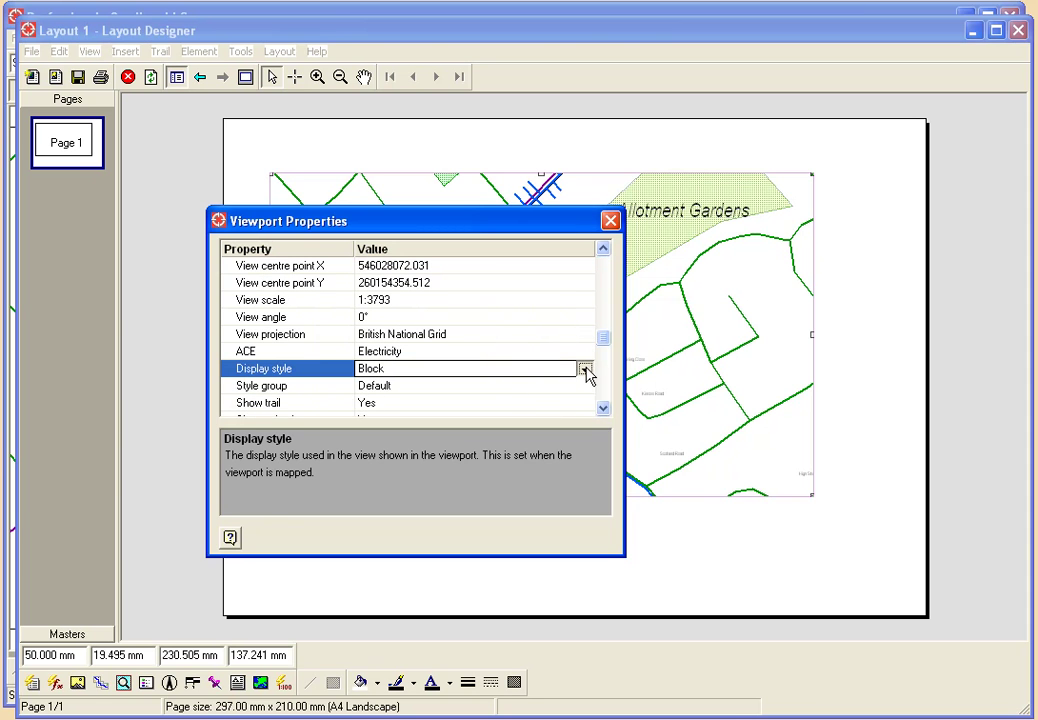
{"action": "left_click", "coordinate": [586, 370]}
{"action": "left_click", "coordinate": [465, 405]}
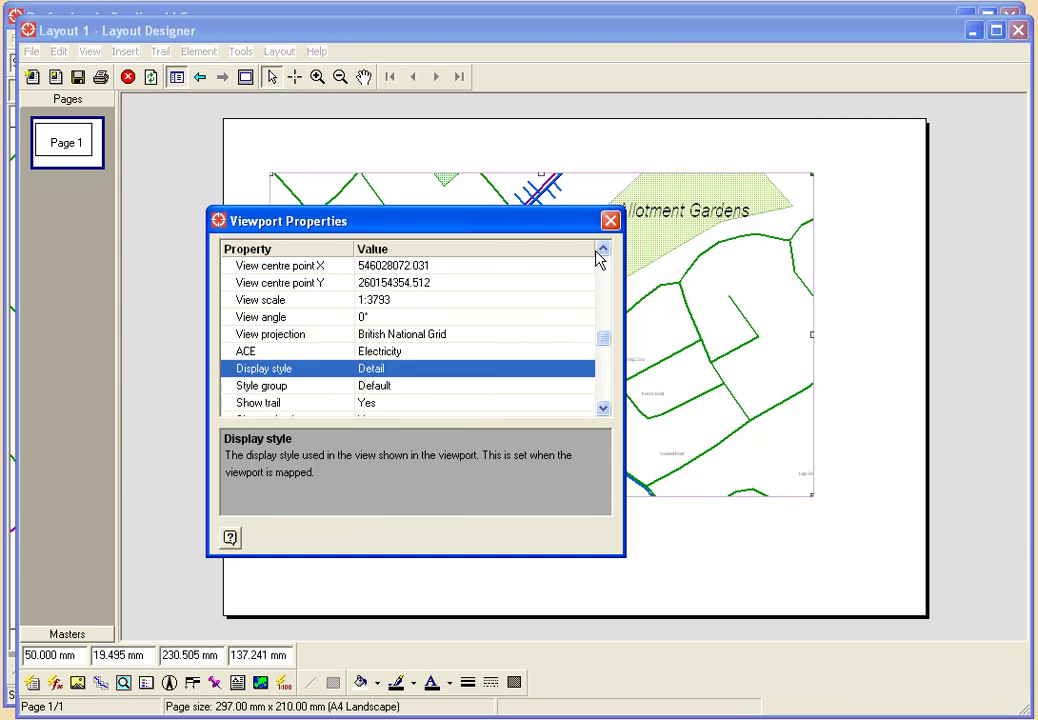
{"action": "left_click", "coordinate": [610, 221]}
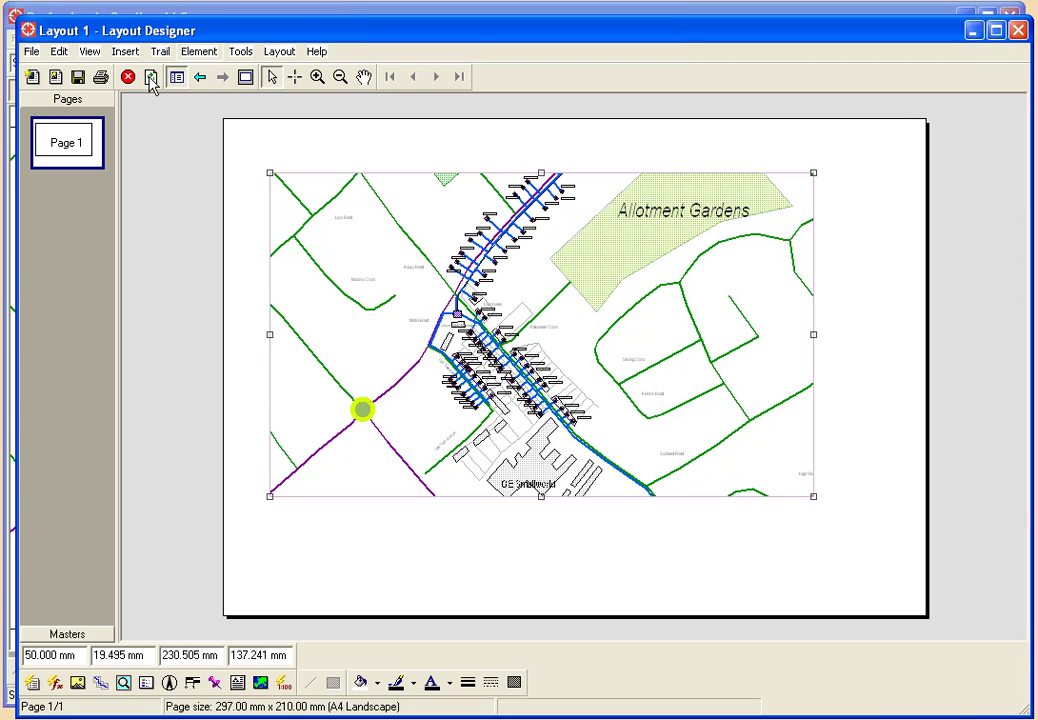
Draw a small new viewport frame below the main map on the layout page
{"action": "key", "text": "alt+Tab"}
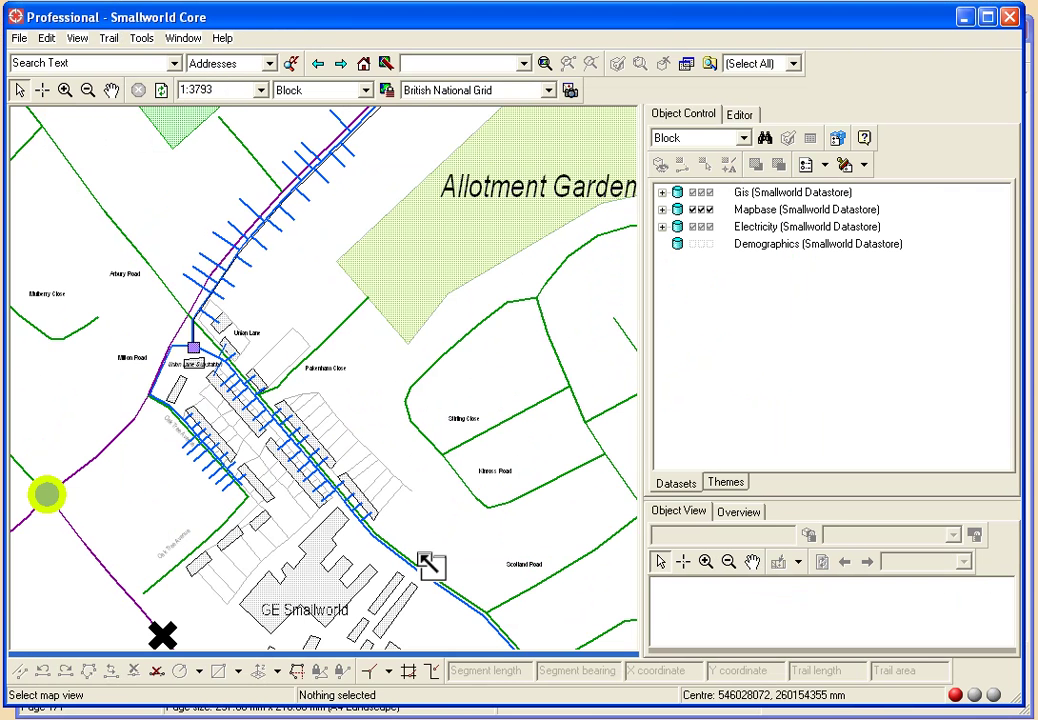
{"action": "left_click", "coordinate": [363, 710]}
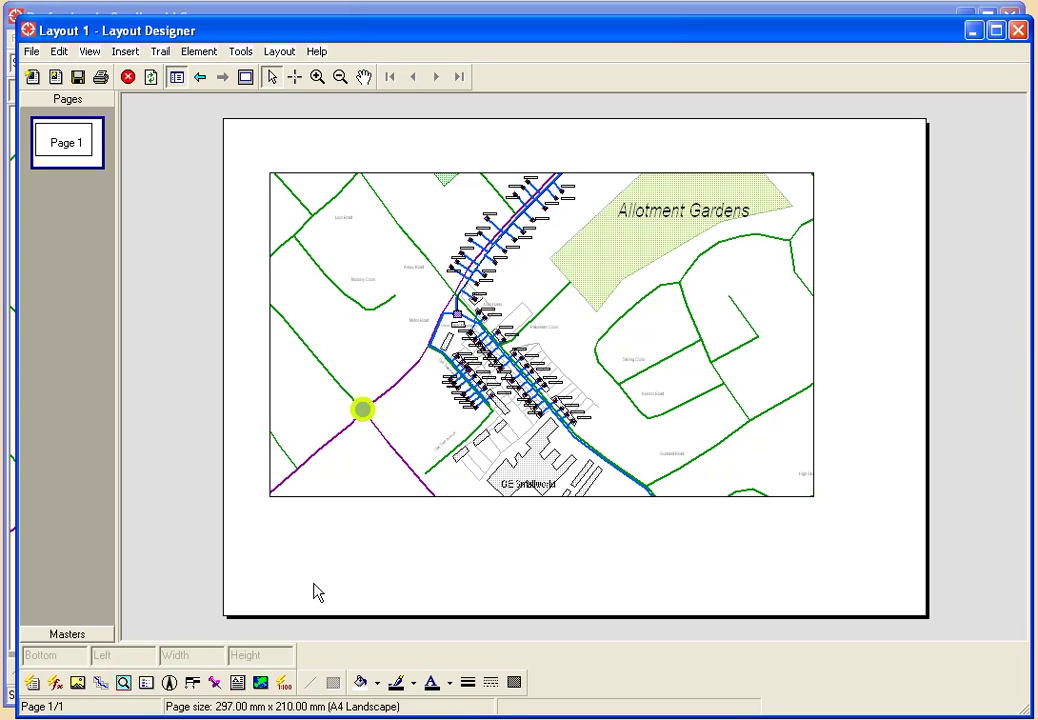
{"action": "left_click", "coordinate": [261, 683]}
{"action": "left_click_drag", "start_coordinate": [265, 513], "coordinate": [388, 598]}
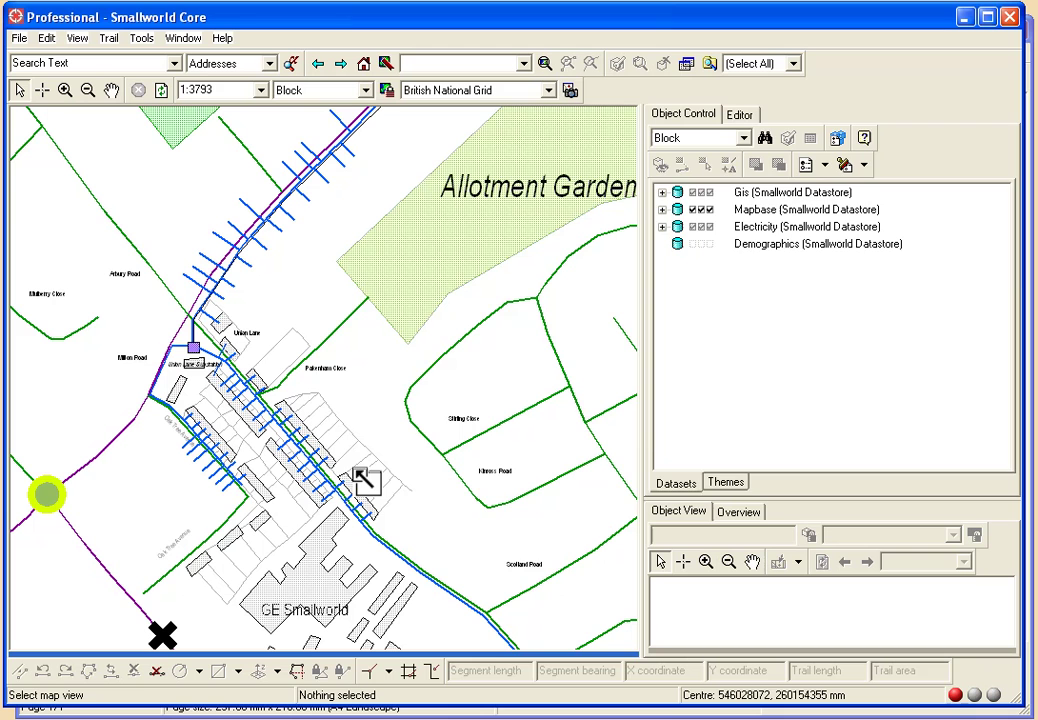
Shrink the extent box, position it over the housing and cables, and map it into the inset
{"action": "left_click", "coordinate": [272, 375]}
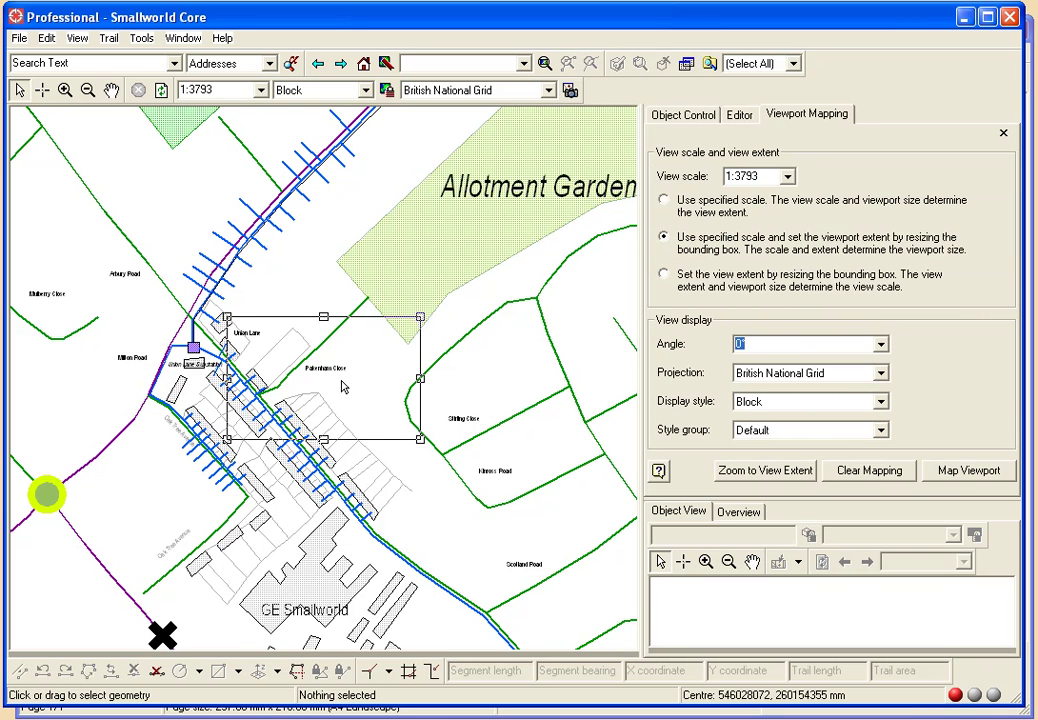
{"action": "mouse_move", "coordinate": [420, 316]}
{"action": "left_mouse_down"}
{"action": "mouse_move", "coordinate": [290, 316]}
{"action": "mouse_move", "coordinate": [301, 316]}
{"action": "left_mouse_up"}
{"action": "left_click_drag", "start_coordinate": [234, 363], "coordinate": [357, 381]}
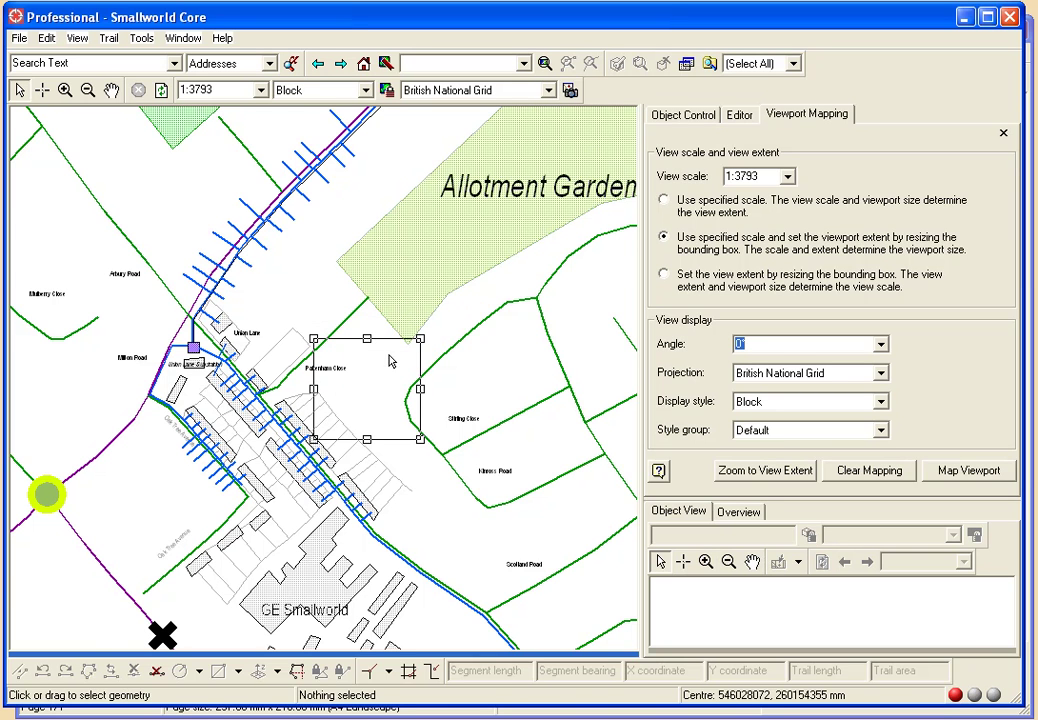
{"action": "left_click_drag", "start_coordinate": [394, 341], "coordinate": [347, 389]}
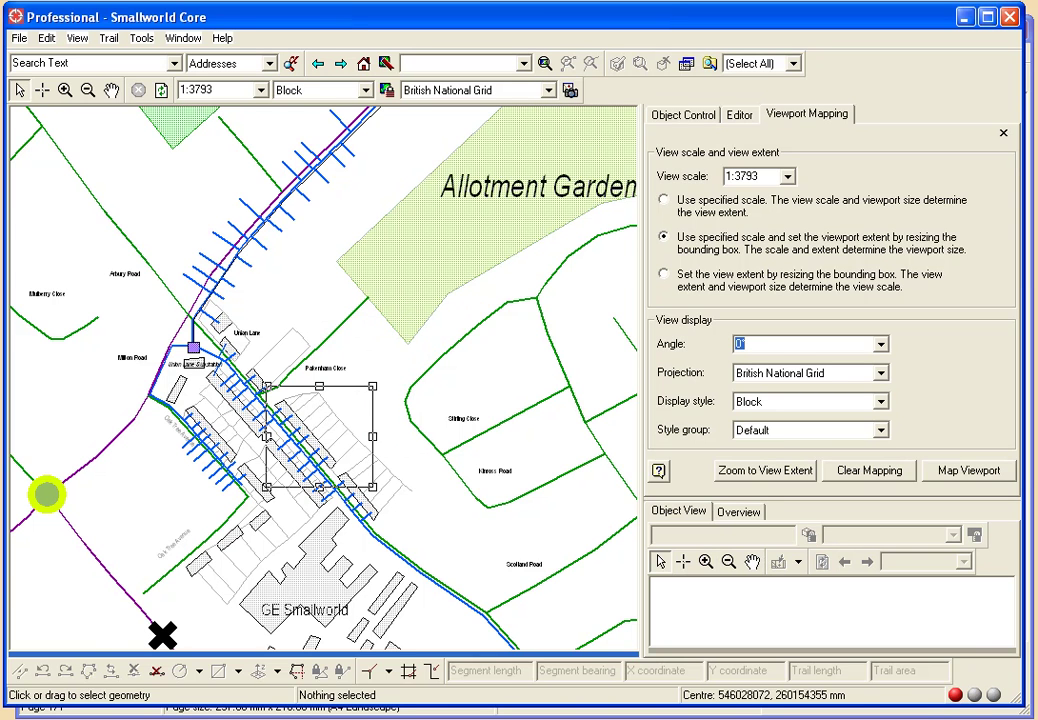
{"action": "left_click", "coordinate": [266, 714]}
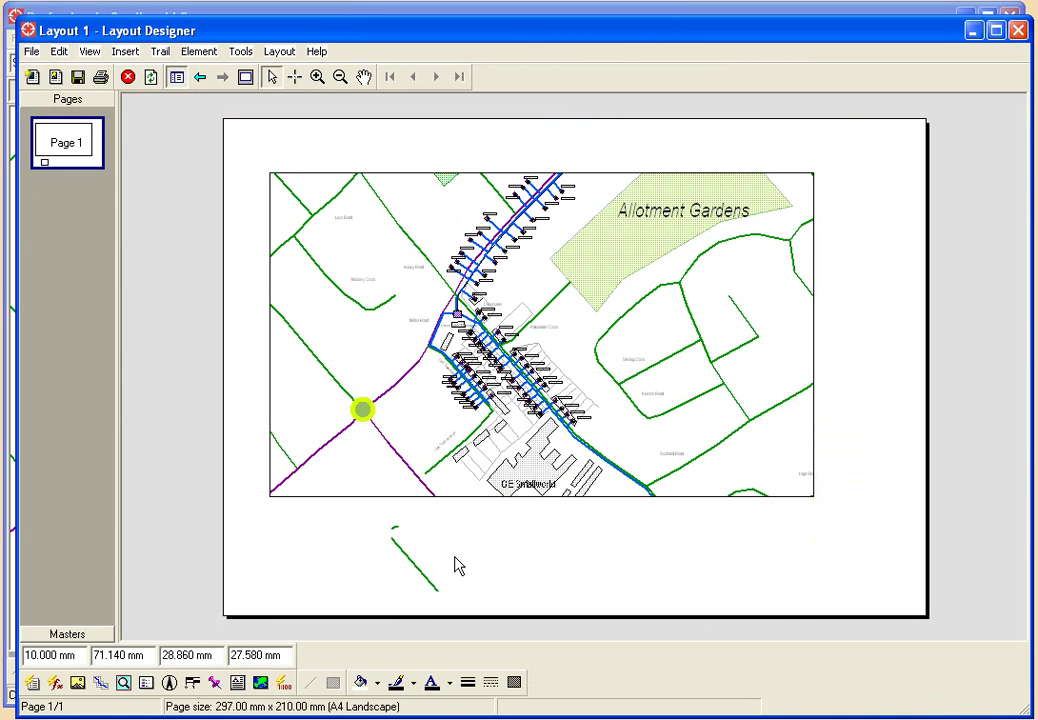
Drag the inset viewport to the main map's left side and close the layout designer
{"action": "left_click_drag", "start_coordinate": [440, 563], "coordinate": [400, 395]}
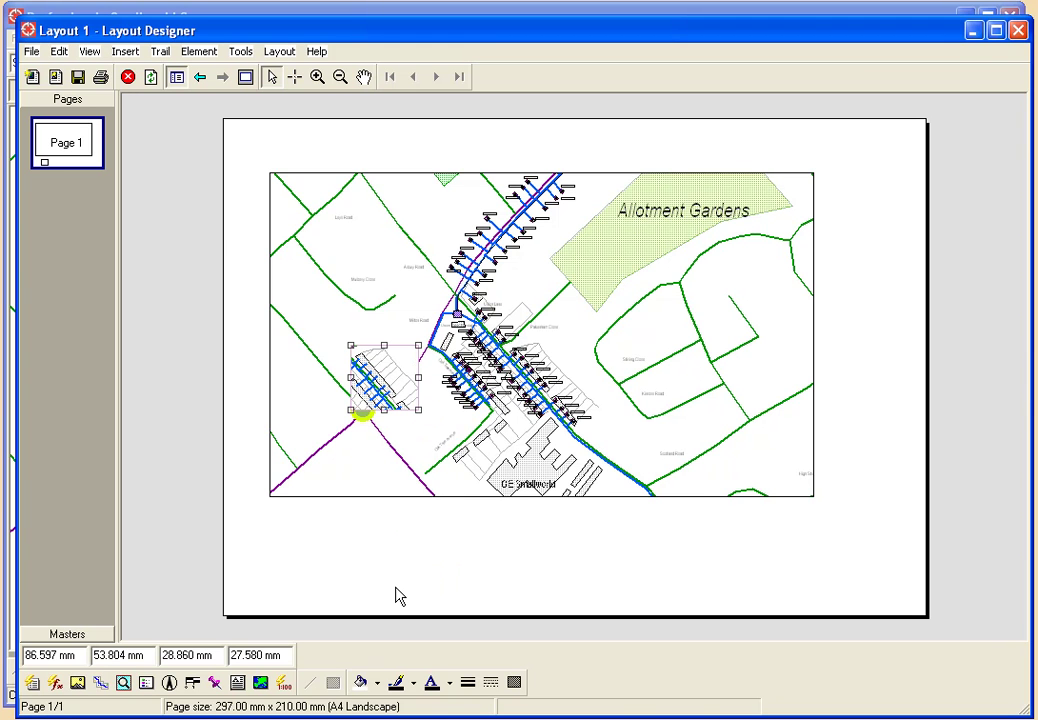
{"action": "key", "text": "alt+F4"}
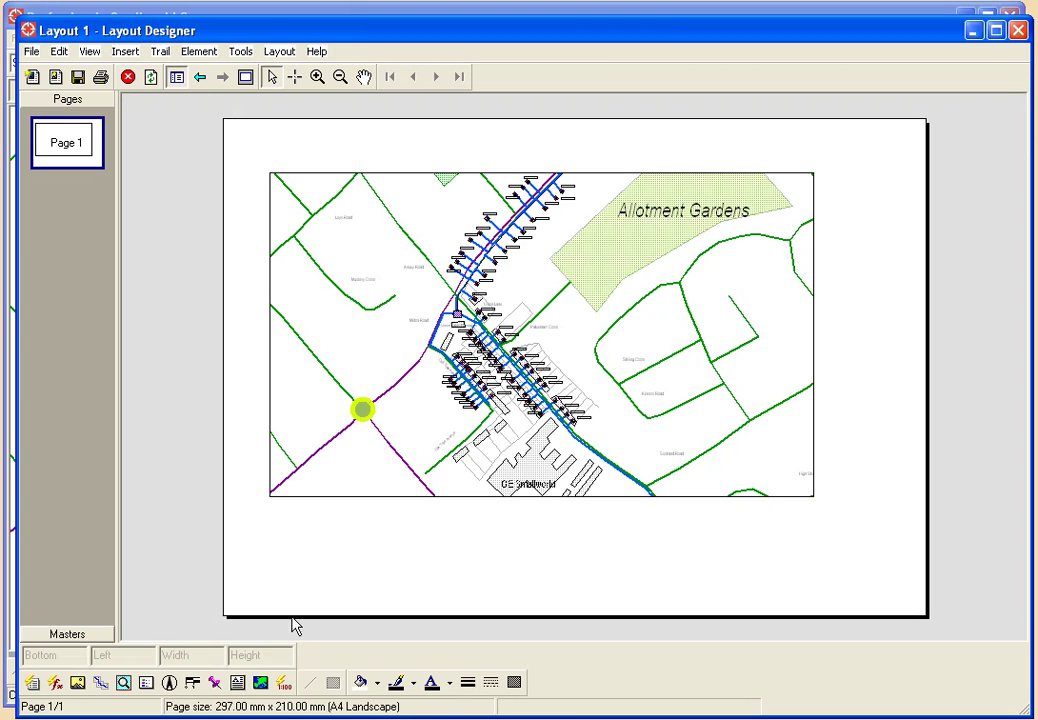
Add a detail inset of the houses and cable run and move it to the map's upper right
{"action": "left_click", "coordinate": [259, 685]}
{"action": "left_click_drag", "start_coordinate": [540, 386], "coordinate": [590, 433]}
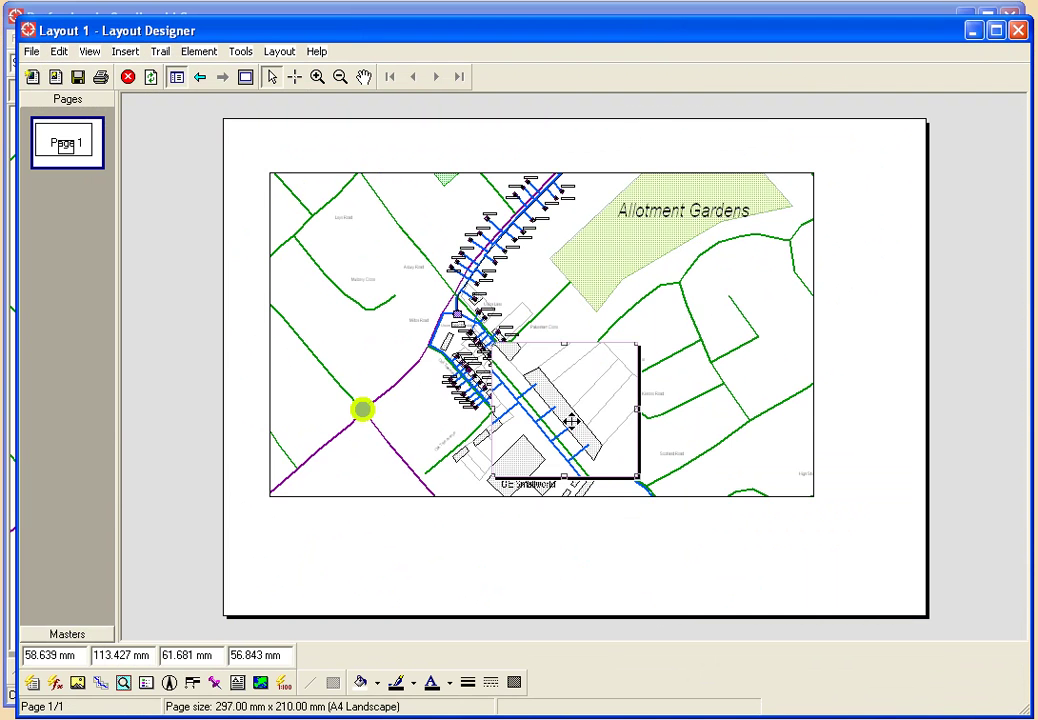
{"action": "left_click", "coordinate": [735, 368]}
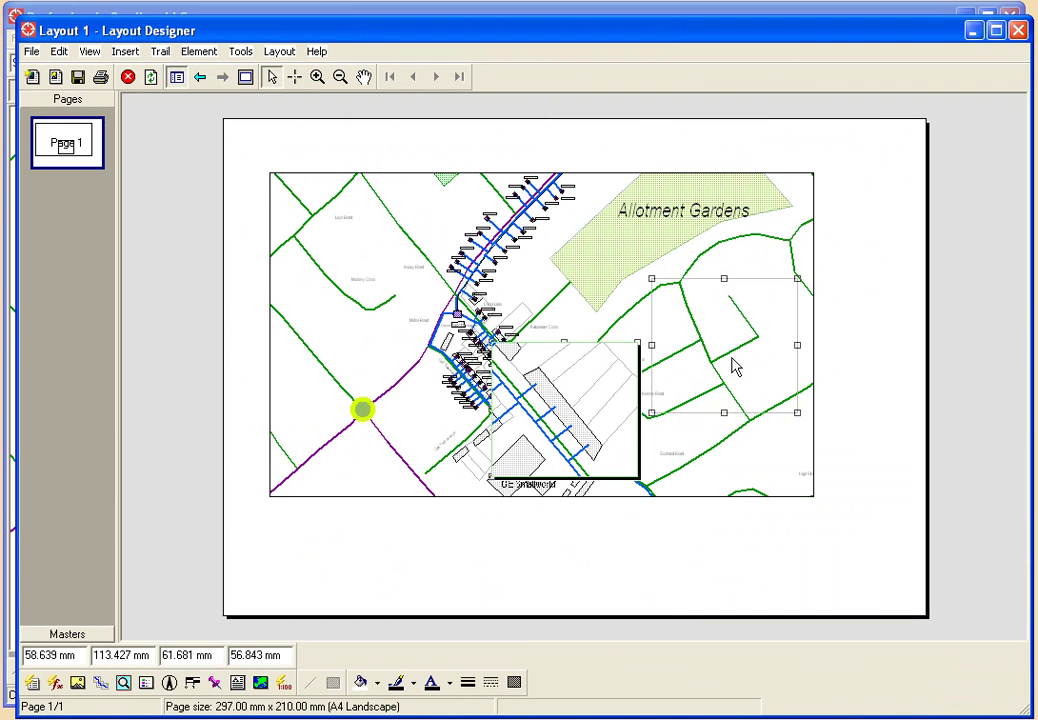
{"action": "left_click_drag", "start_coordinate": [735, 368], "coordinate": [740, 362]}
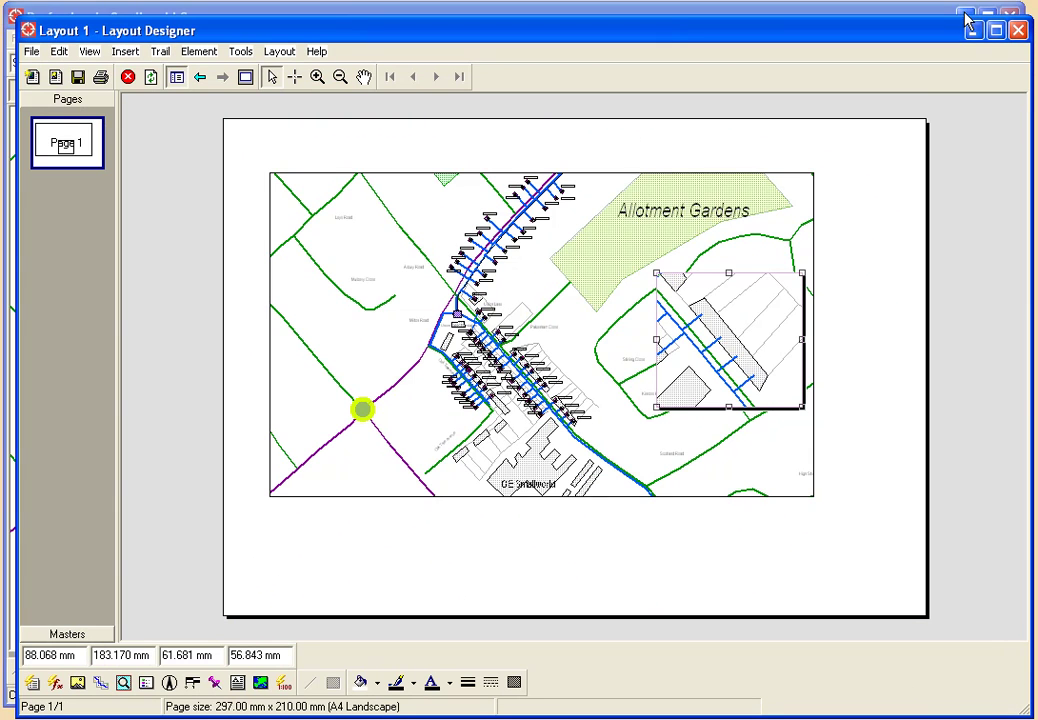
{"action": "left_click_drag", "start_coordinate": [732, 352], "coordinate": [730, 289]}
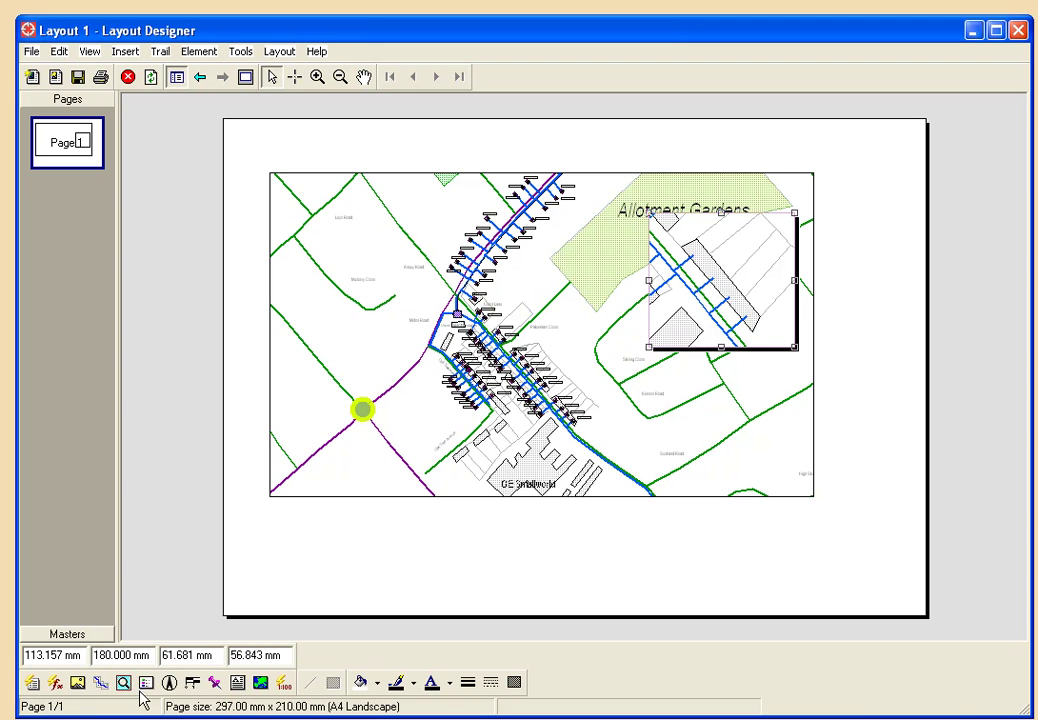
Add a square detail inset and place it at the right, just beneath the first inset
{"action": "left_click", "coordinate": [260, 682]}
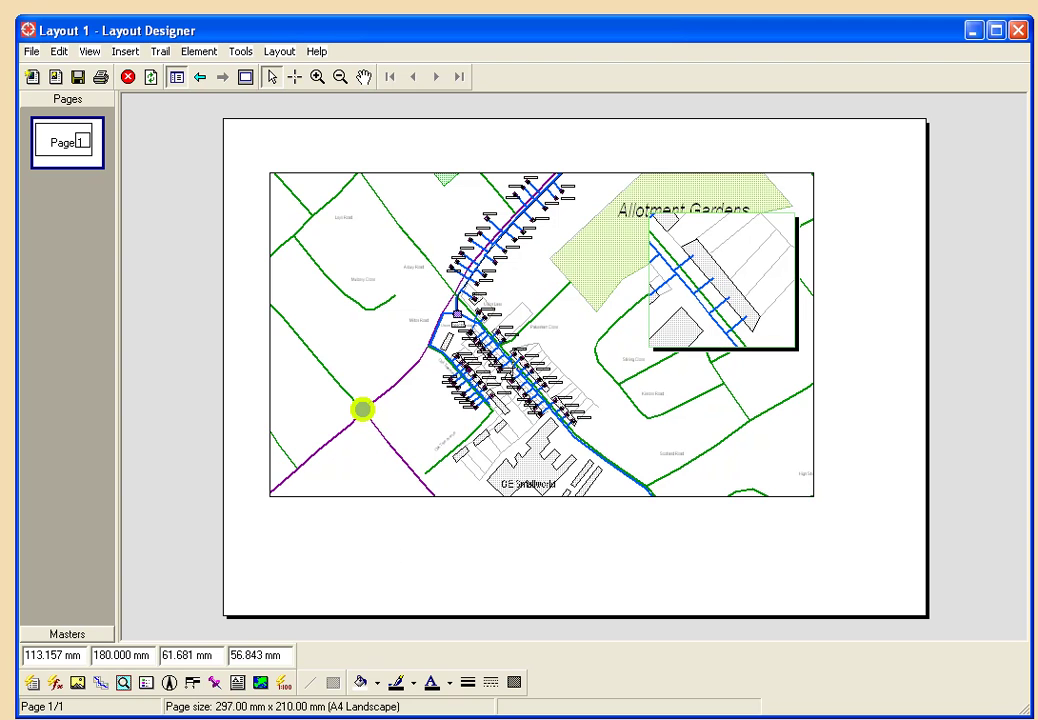
{"action": "left_click", "coordinate": [548, 400]}
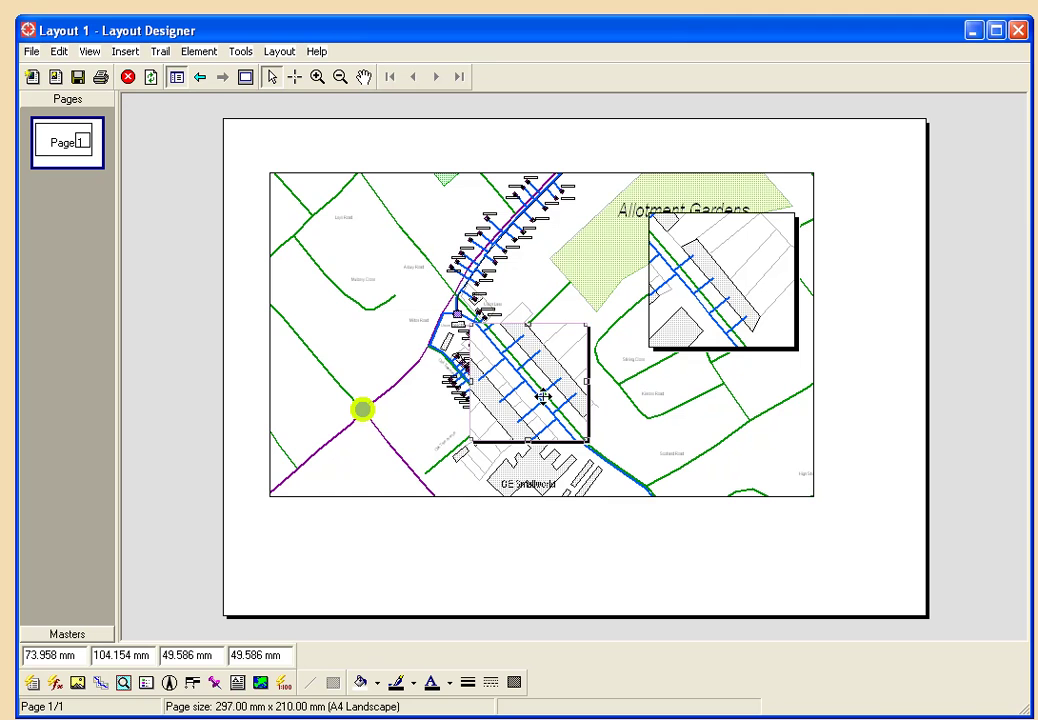
{"action": "left_click_drag", "start_coordinate": [548, 400], "coordinate": [707, 452]}
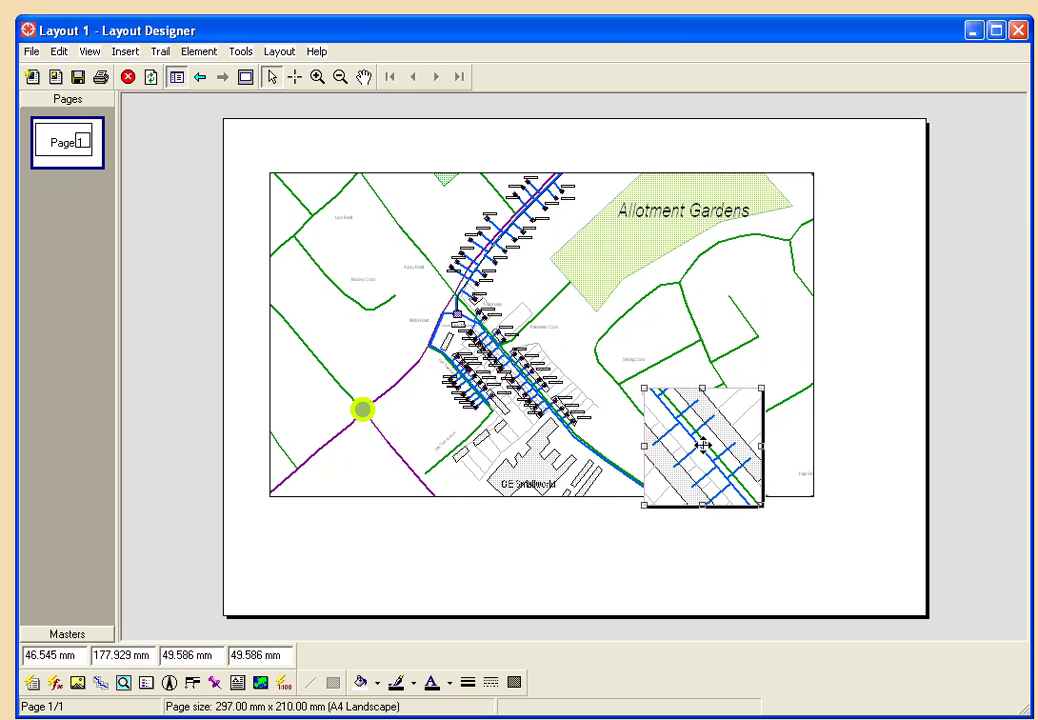
{"action": "left_click_drag", "start_coordinate": [703, 447], "coordinate": [730, 417]}
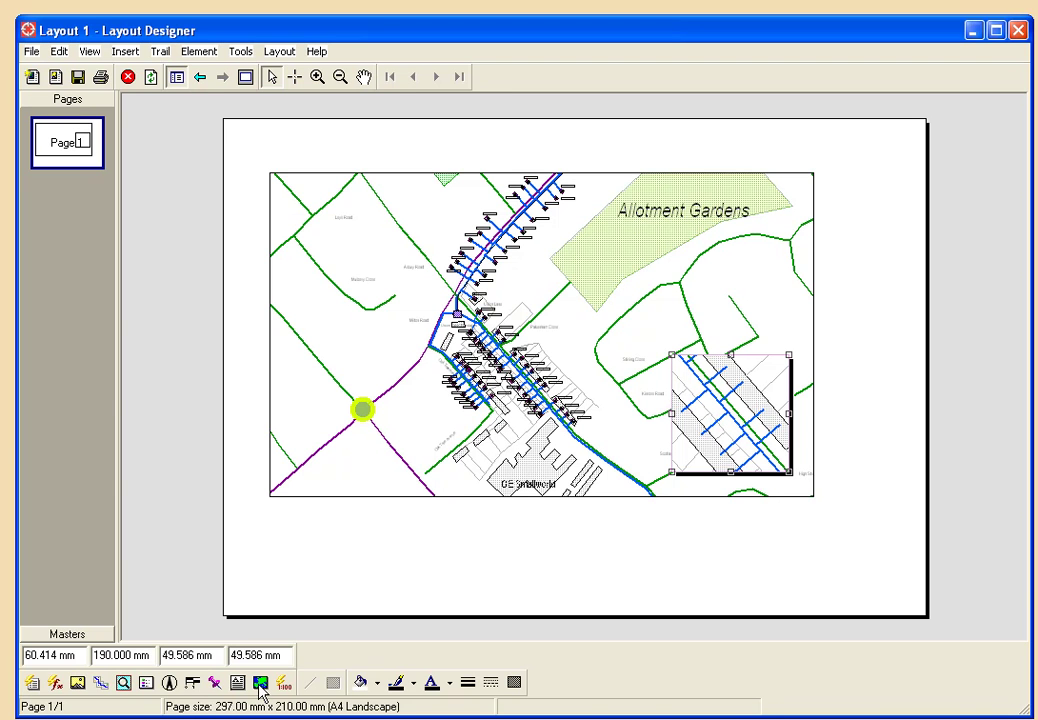
{"action": "key", "text": "Escape"}
Frame a new inset around the substation, switch it to internals, and refresh the layout
{"action": "left_click_drag", "start_coordinate": [431, 297], "coordinate": [494, 338]}
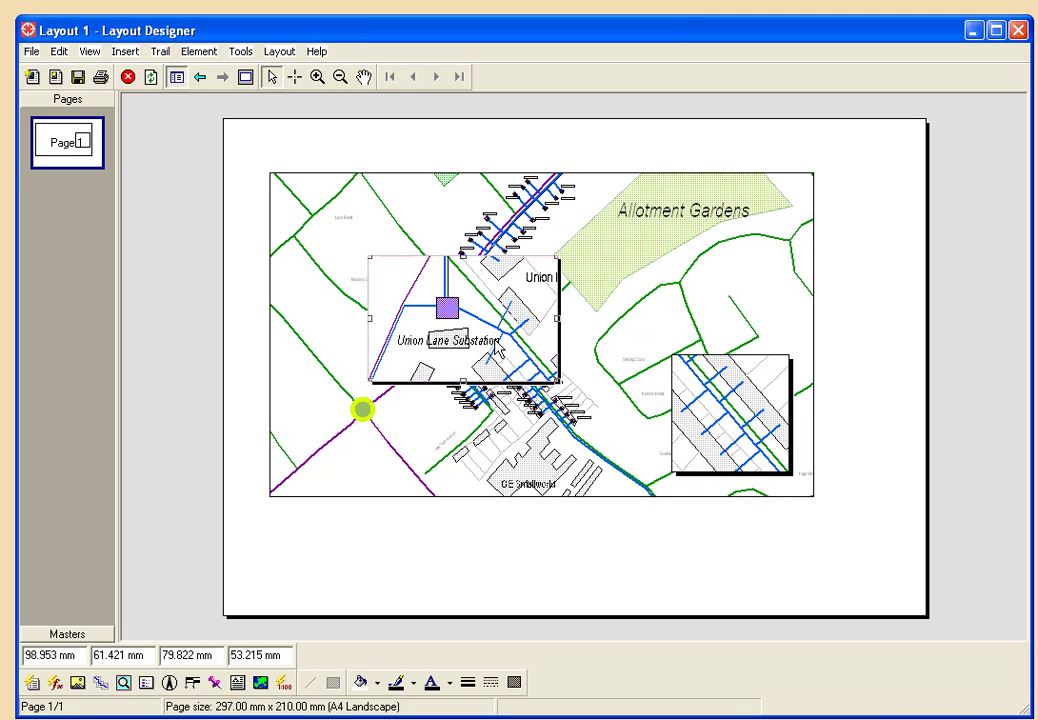
{"action": "left_click", "coordinate": [151, 78]}
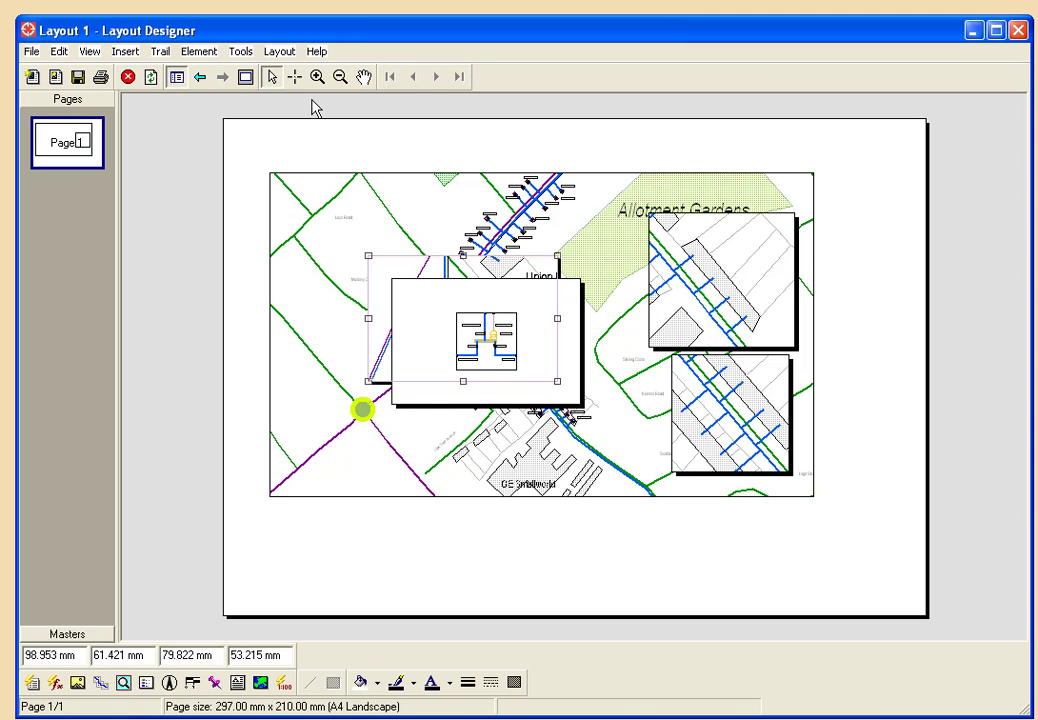
{"action": "left_click_drag", "start_coordinate": [455, 330], "coordinate": [350, 535]}
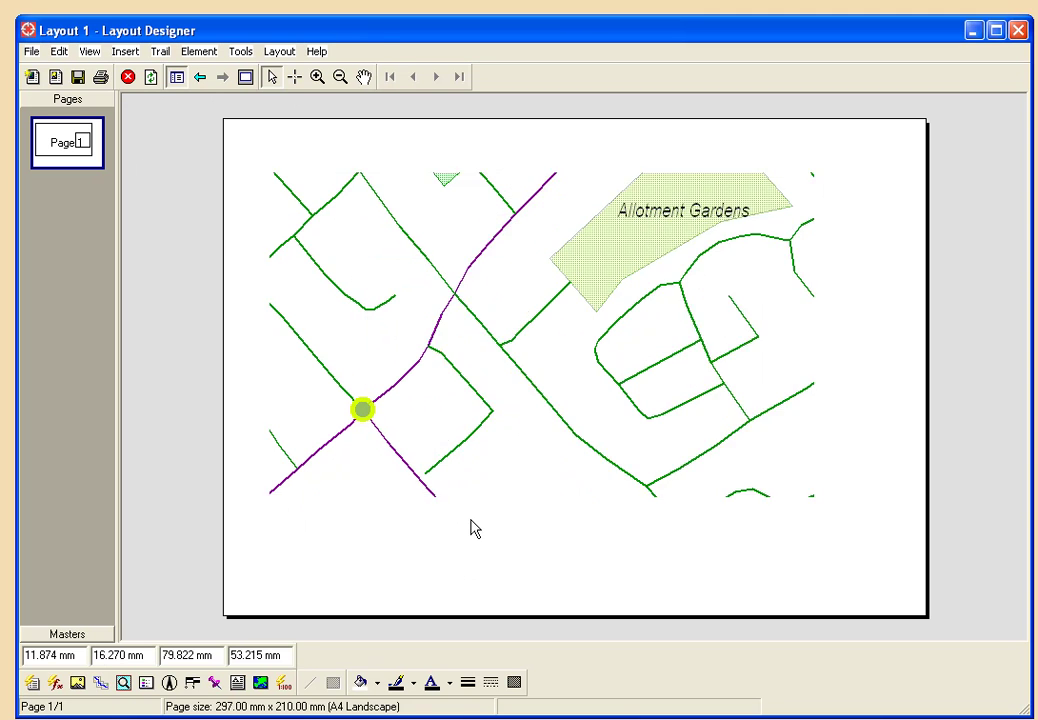
{"action": "left_click", "coordinate": [151, 77]}
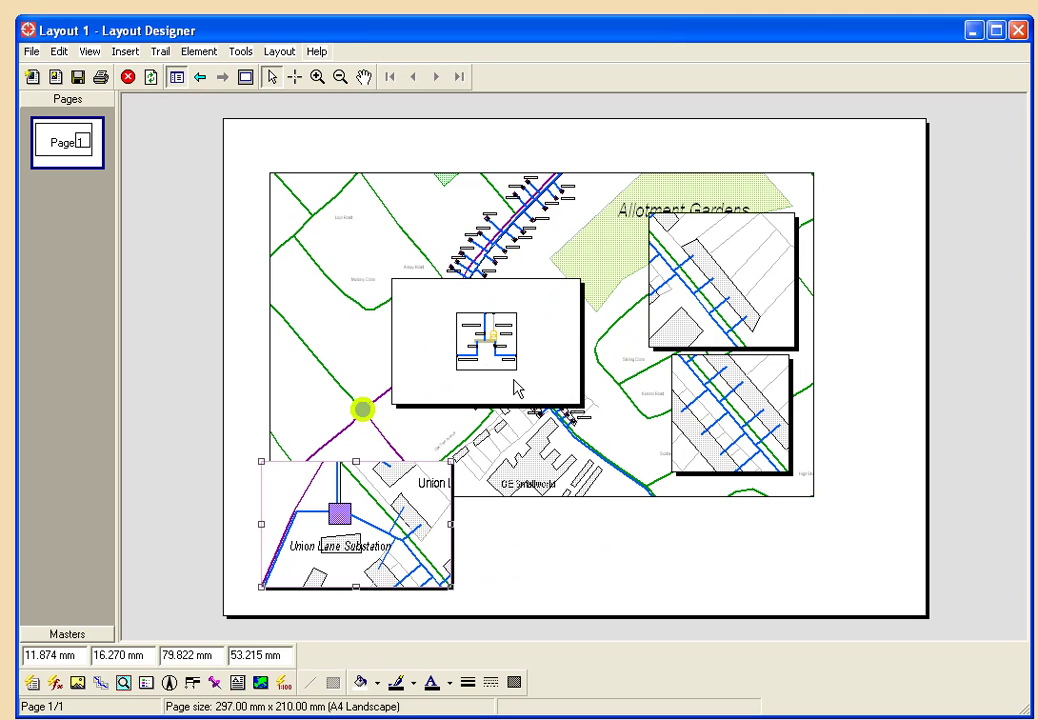
{"action": "left_click_drag", "start_coordinate": [540, 382], "coordinate": [614, 577]}
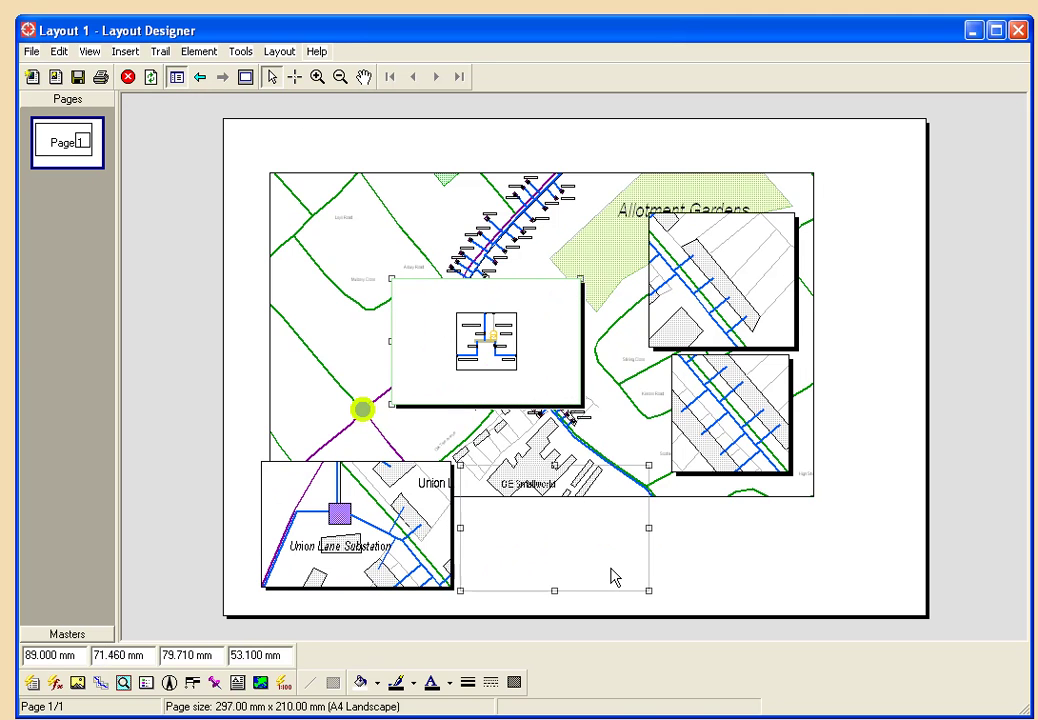
{"action": "left_click_drag", "start_coordinate": [614, 577], "coordinate": [613, 568]}
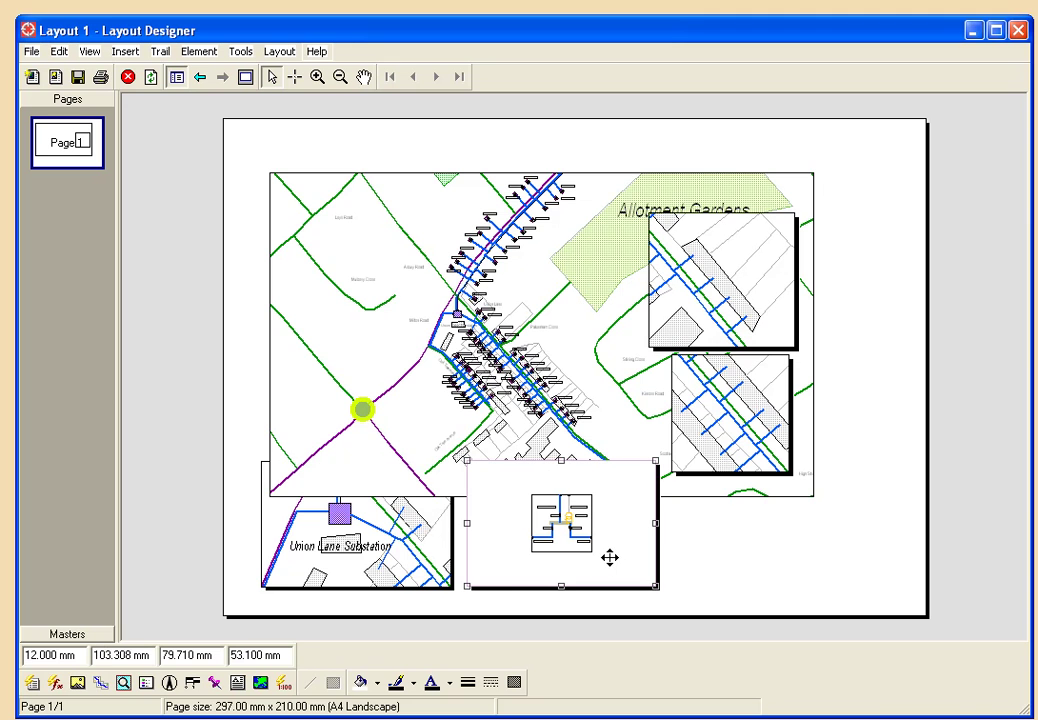
Delete the Union Lane Substation inset and move the internals inset to the lower left
{"action": "left_click", "coordinate": [355, 468]}
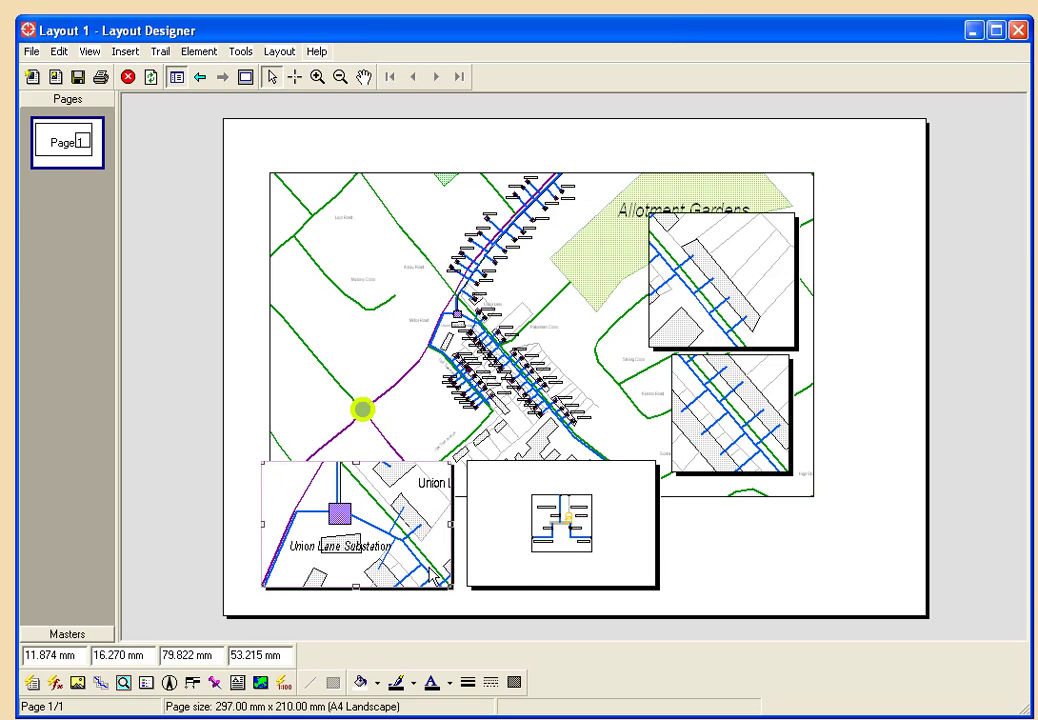
{"action": "key", "text": "Delete"}
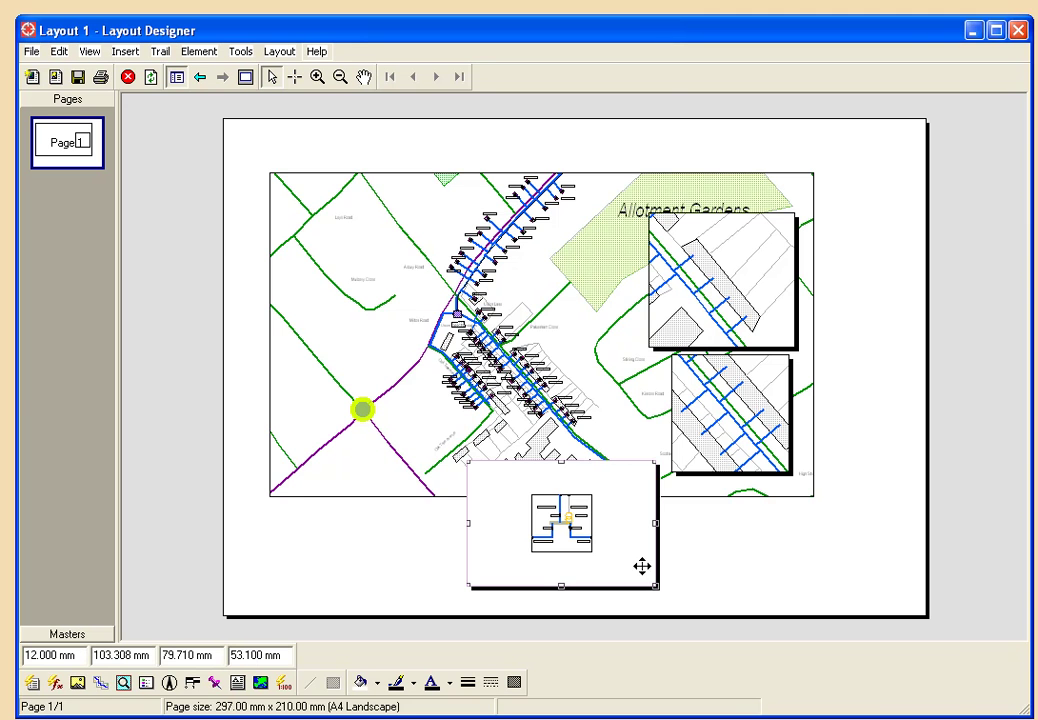
{"action": "left_click_drag", "start_coordinate": [612, 580], "coordinate": [420, 545]}
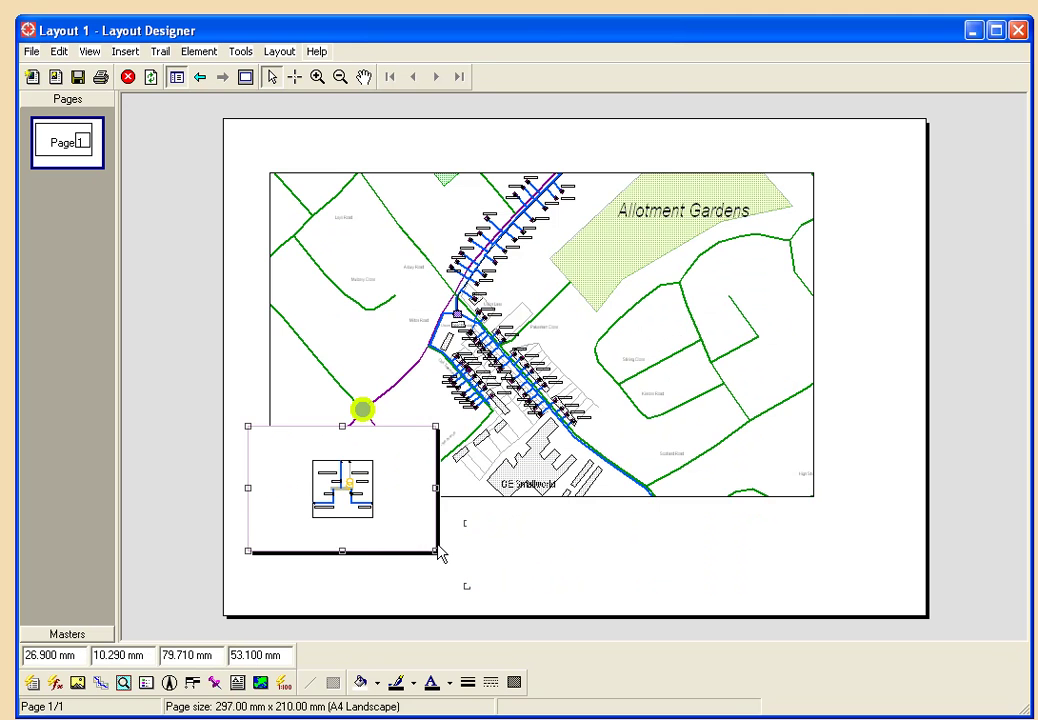
{"action": "left_click", "coordinate": [498, 560]}
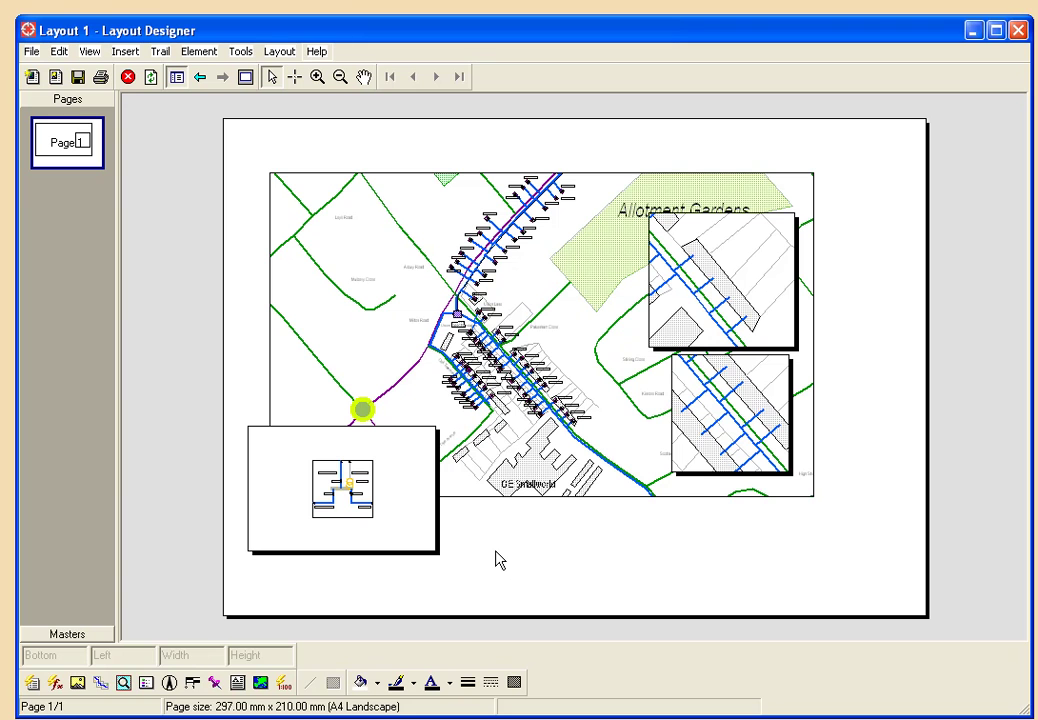